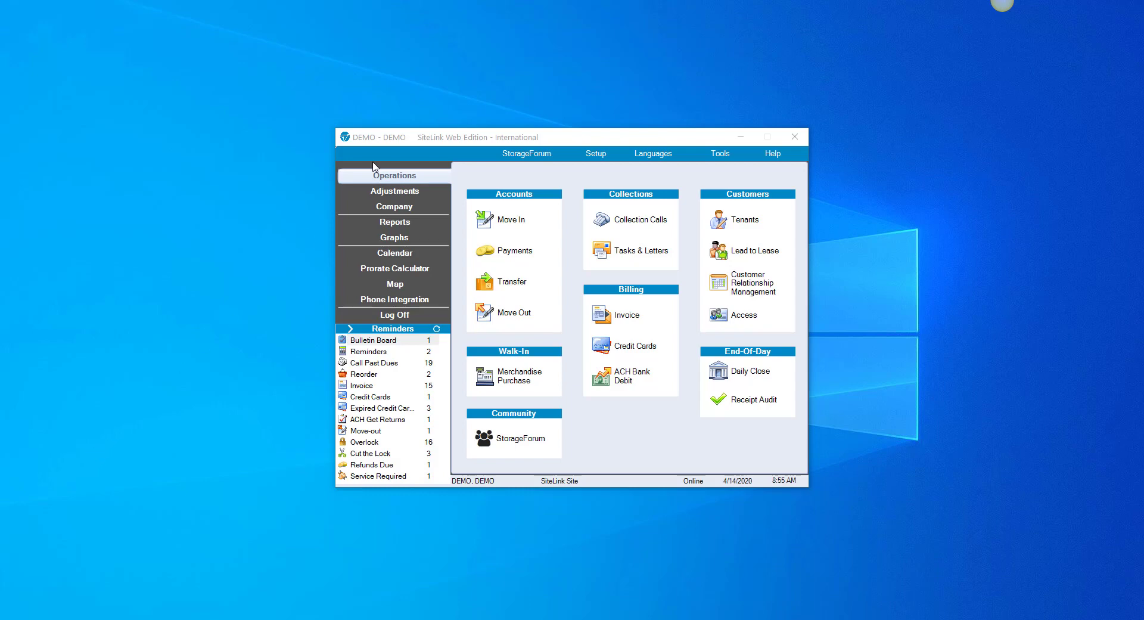
# Open the Payments form for the tenant in unit 1046.
pyautogui.click(513, 254)
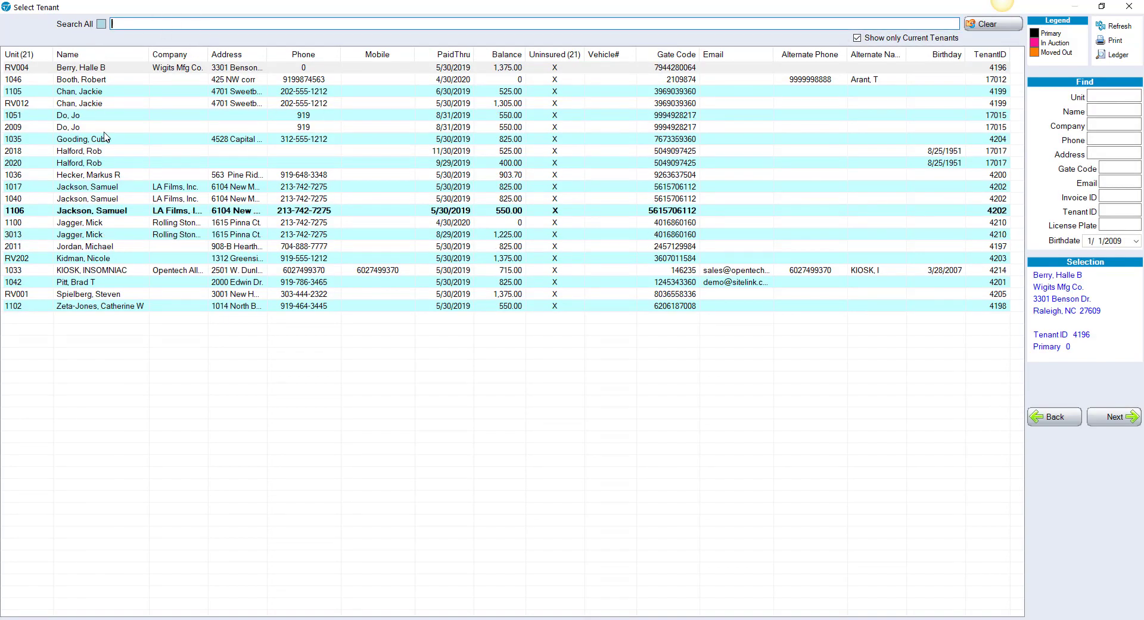
pyautogui.click(102, 79)
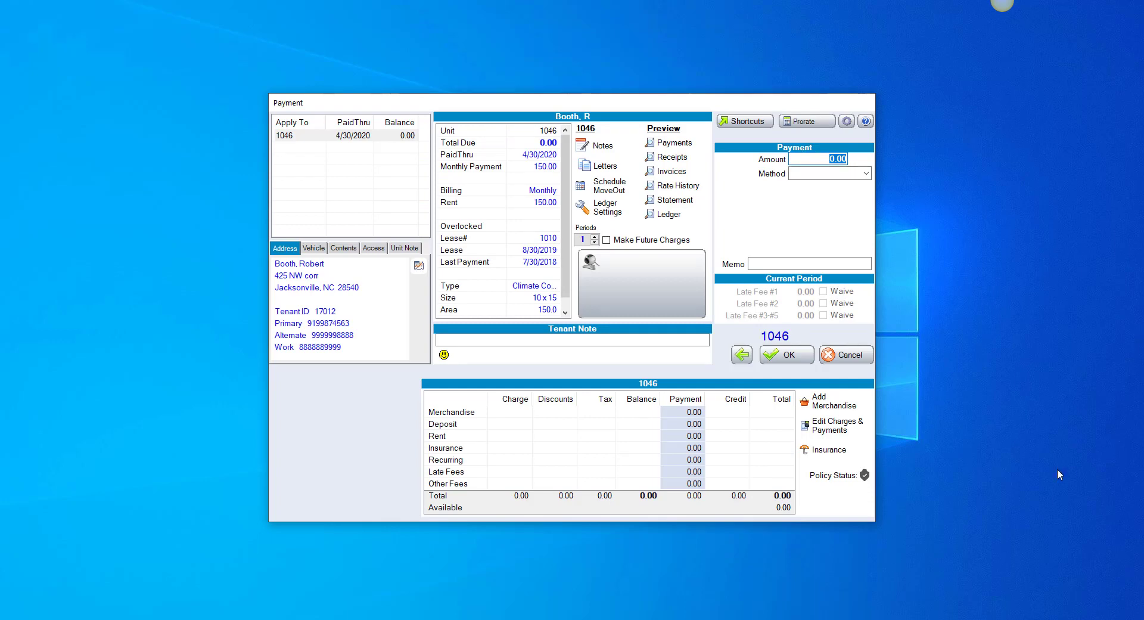
# Enter a payment amount of 100 with Visa as the payment method.
pyautogui.write('100')
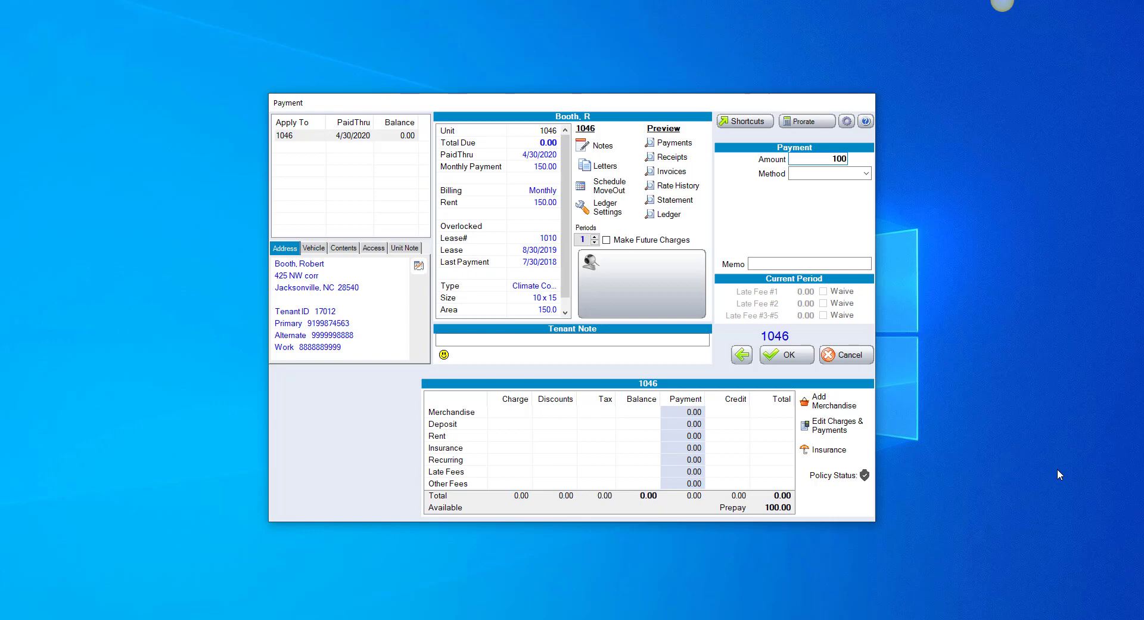
pyautogui.click(867, 173)
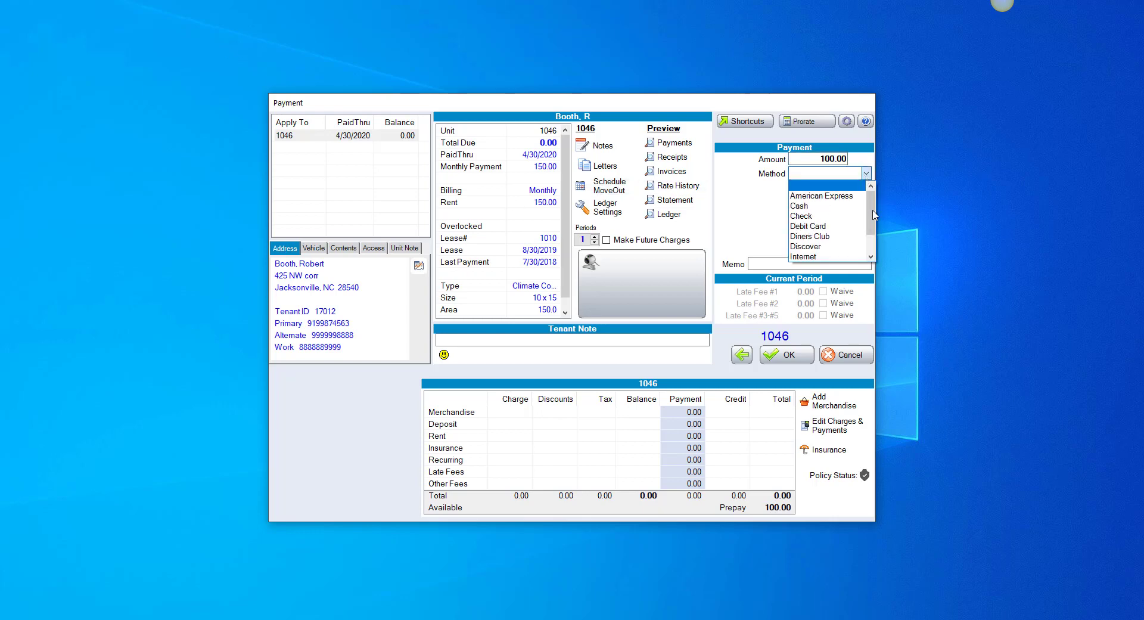
pyautogui.moveTo(875, 214); pyautogui.dragTo(870, 256)
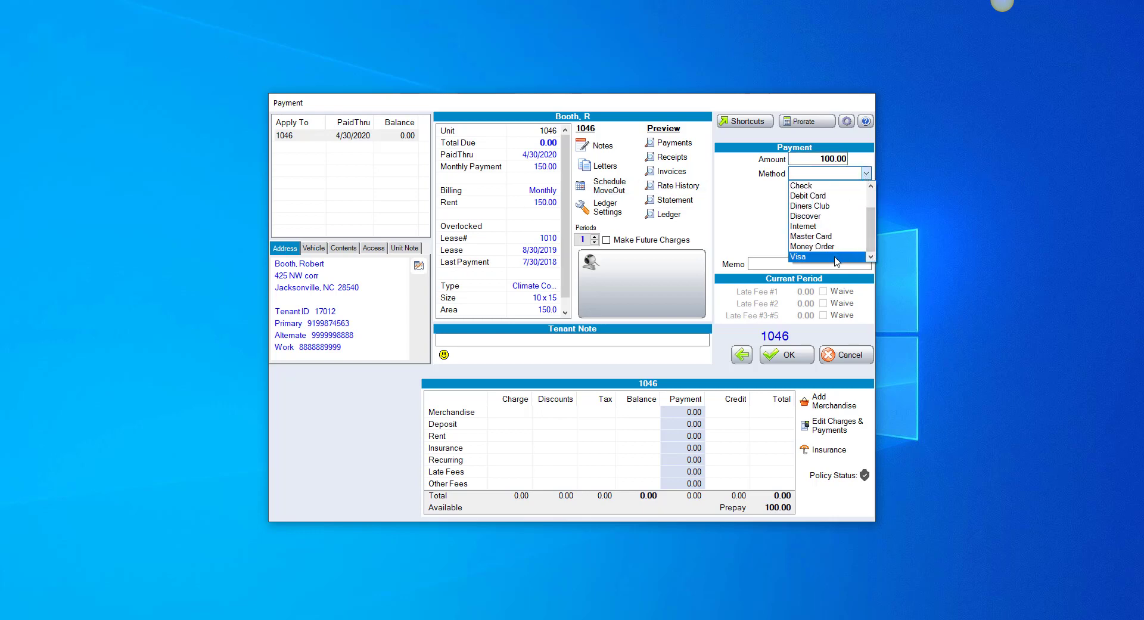
pyautogui.click(837, 257)
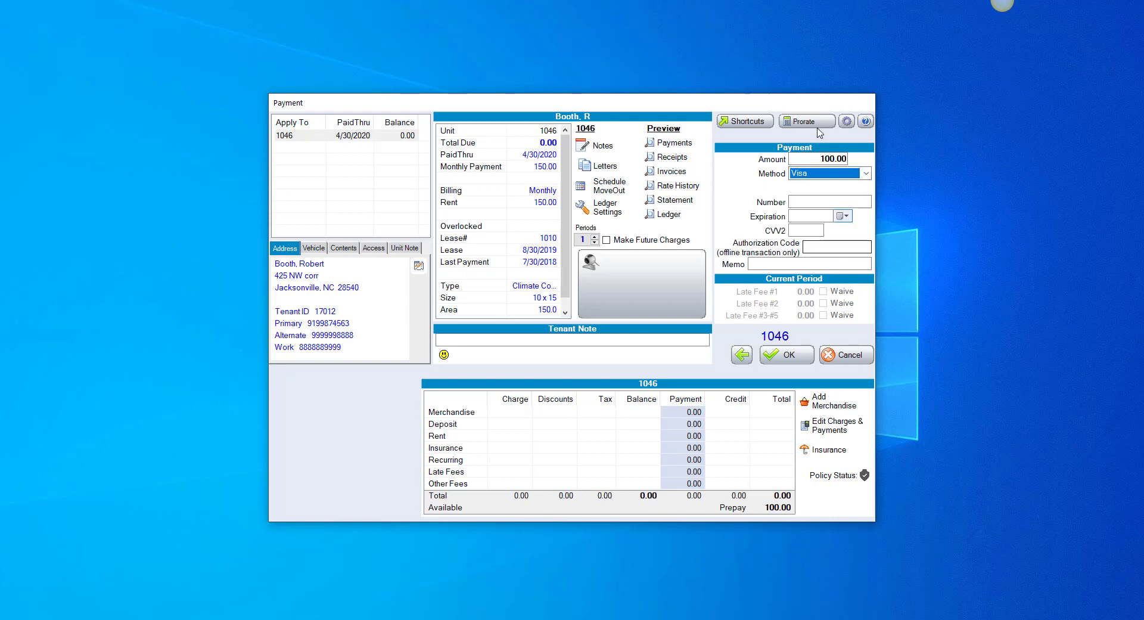
# Fill in the card number and set the card expiration to 04/2020.
pyautogui.click(822, 201)
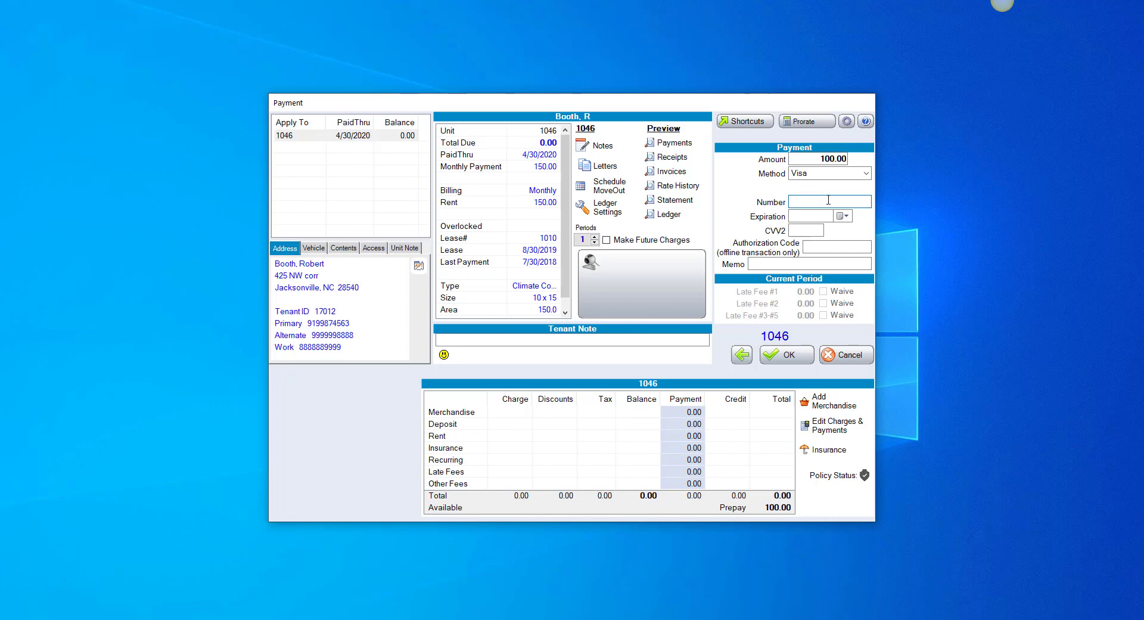
pyautogui.click(844, 216)
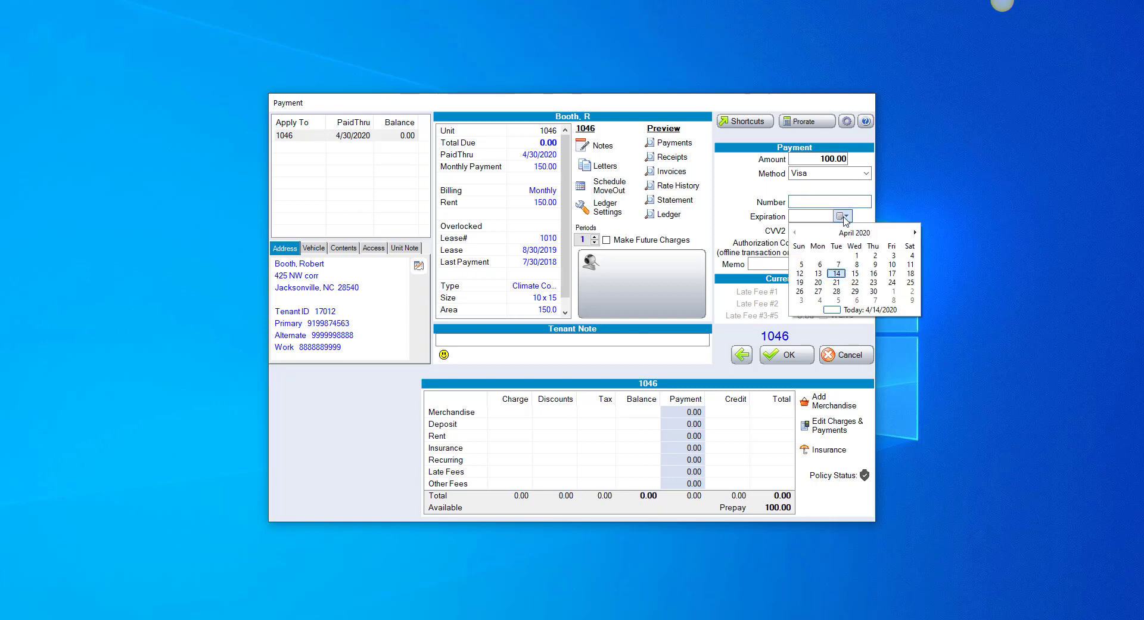
pyautogui.click(873, 283)
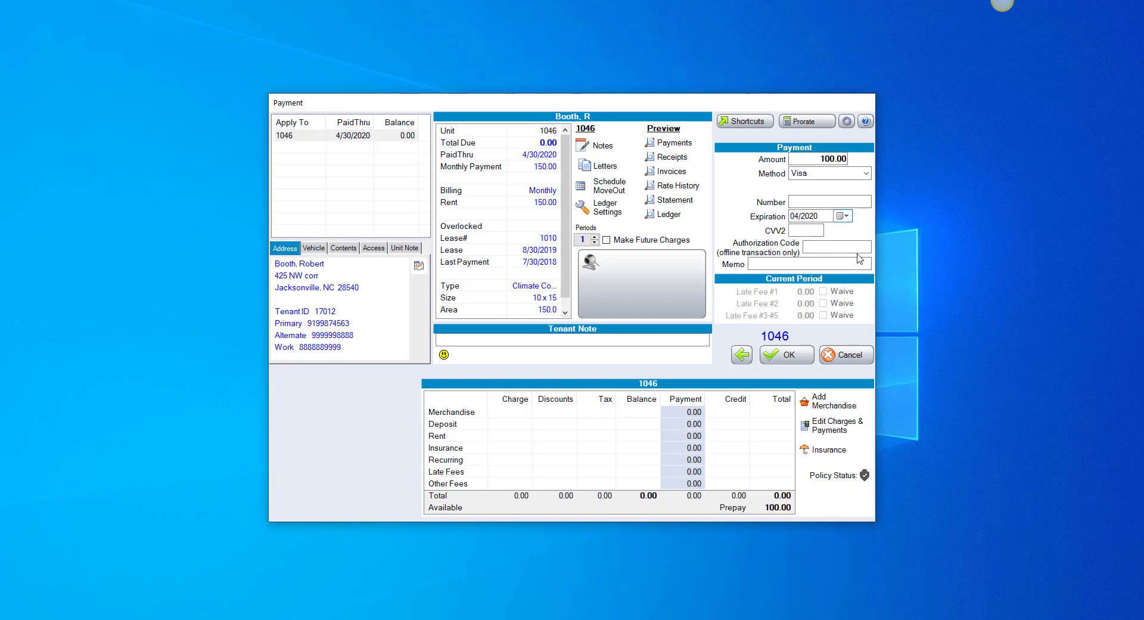
pyautogui.click(815, 201)
pyautogui.write('11111111111111')
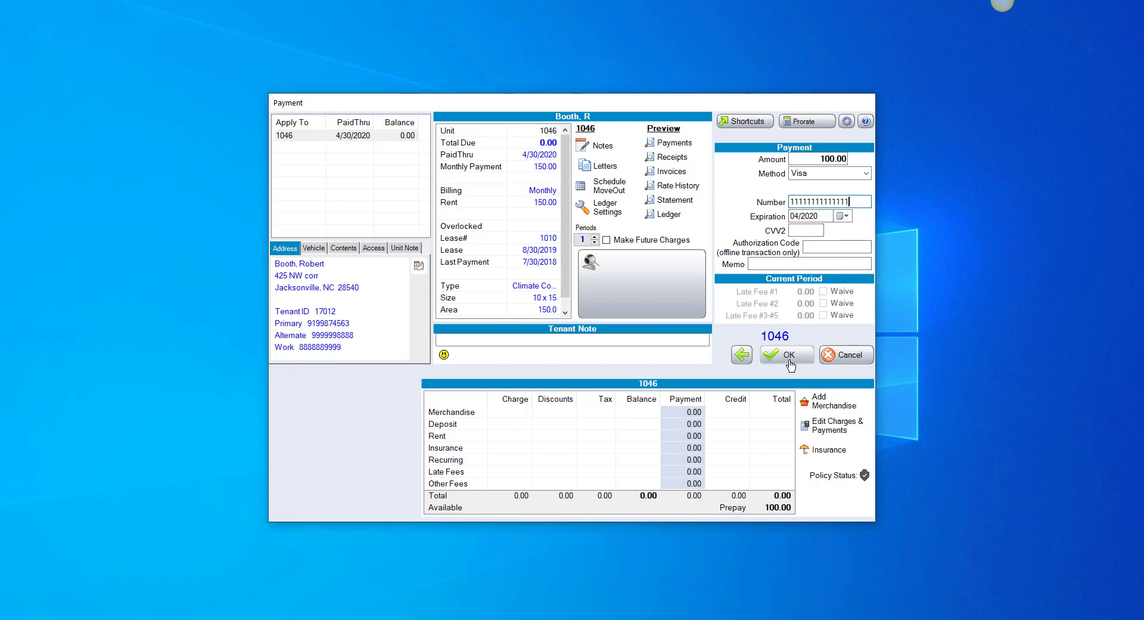
# Post the 100.00 payment and edit auto-billing in the tenant's Ledger Settings.
pyautogui.click(786, 362)
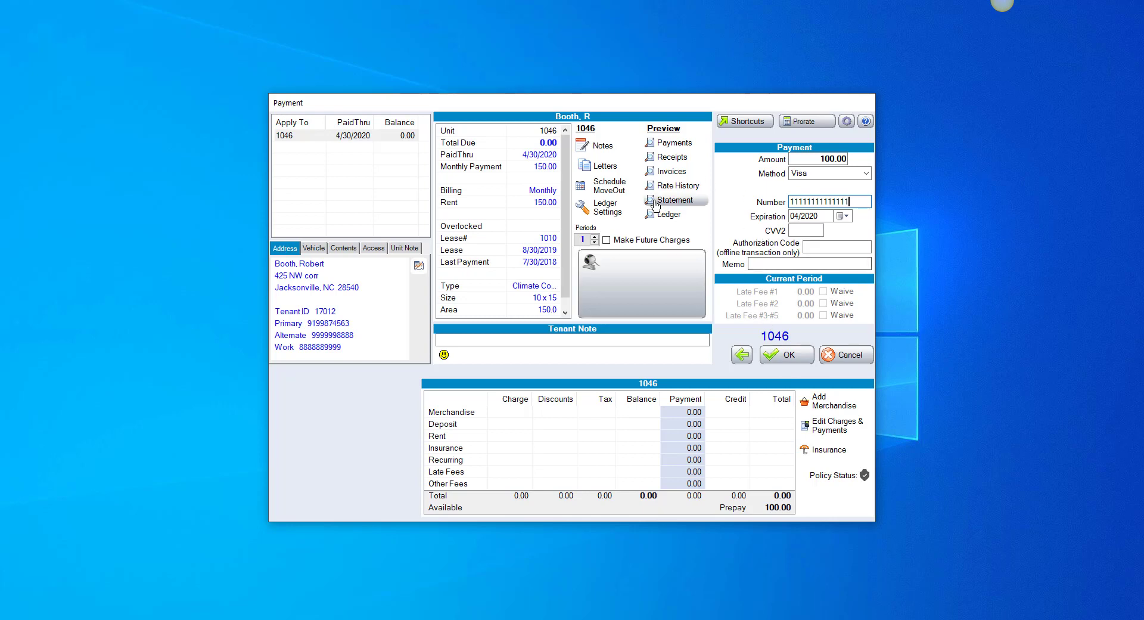
pyautogui.click(606, 210)
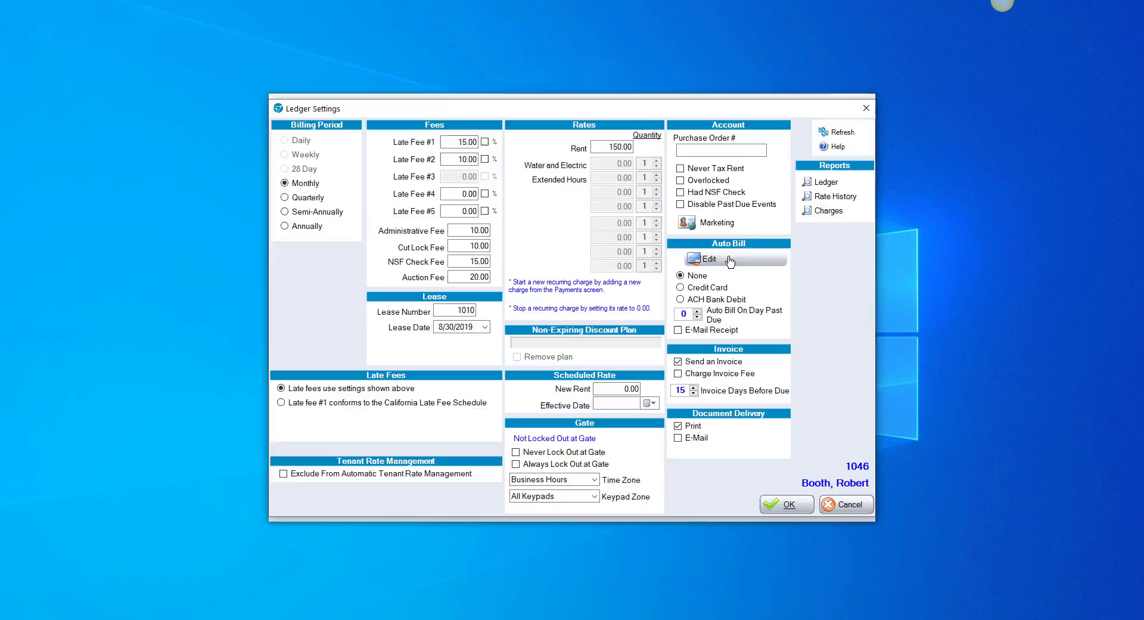
pyautogui.click(730, 260)
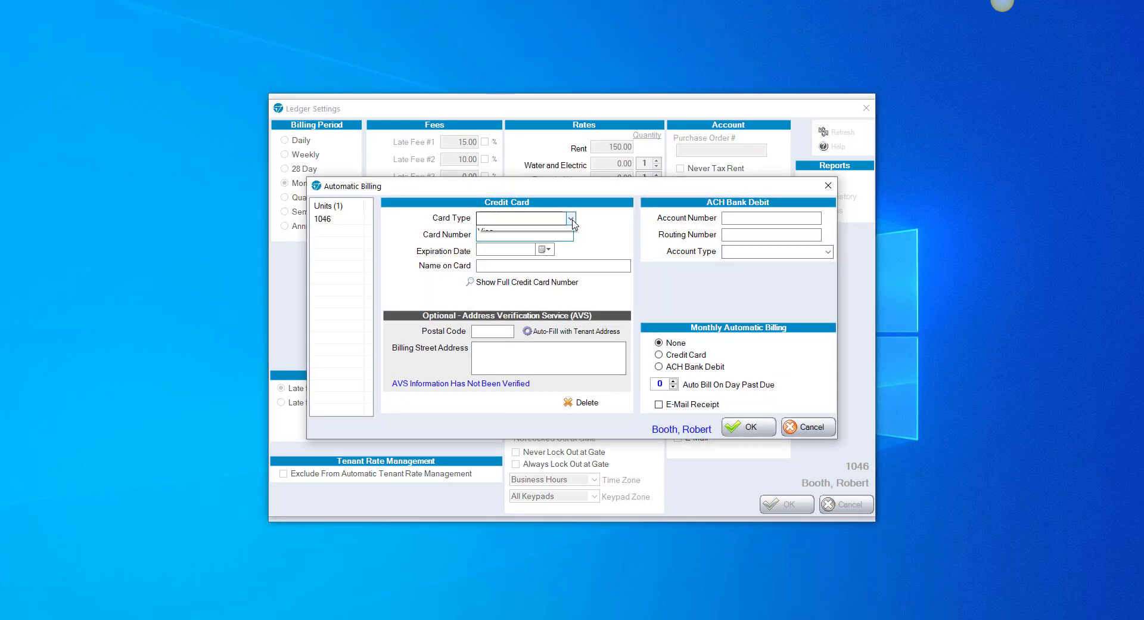
# Choose Visa as the auto-bill card type, then cancel without saving.
pyautogui.click(569, 219)
pyautogui.click(513, 283)
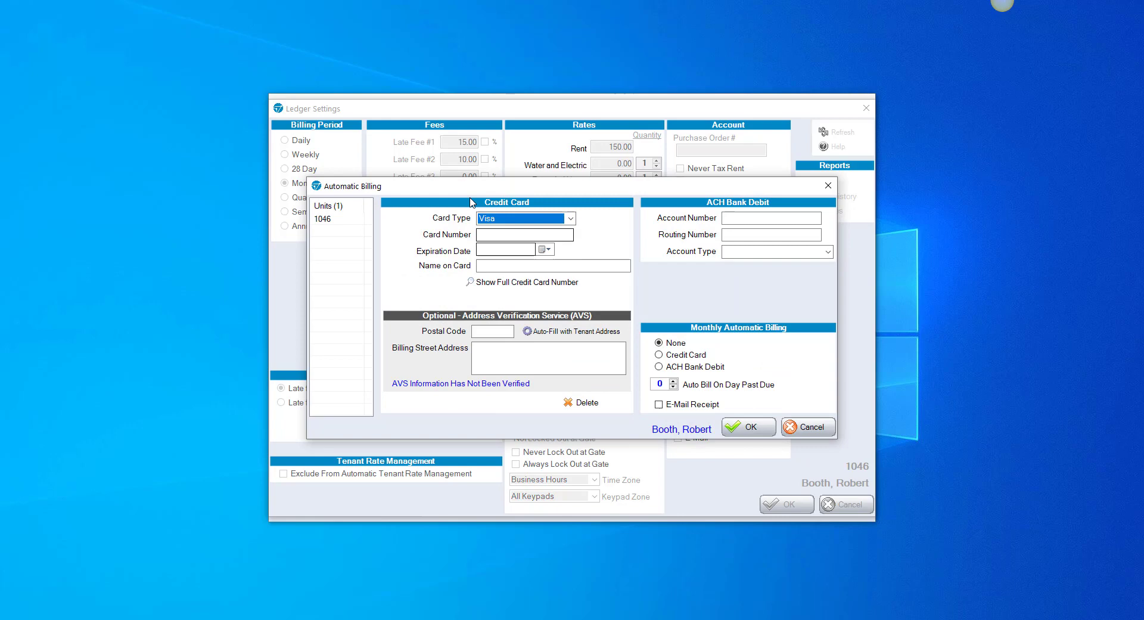
pyautogui.click(516, 236)
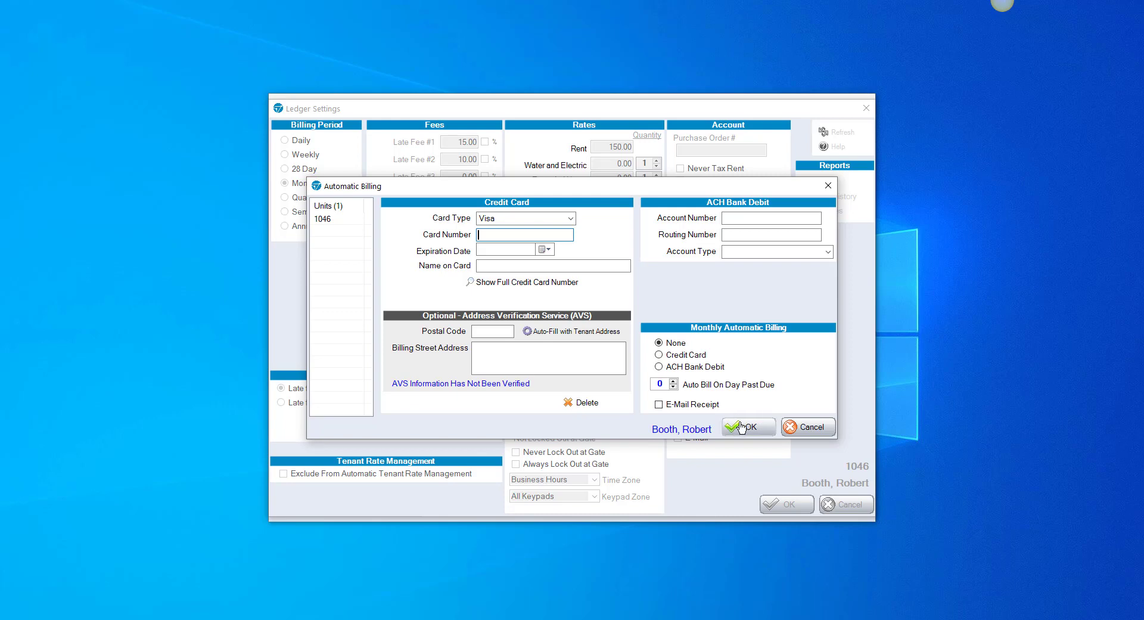
pyautogui.click(800, 426)
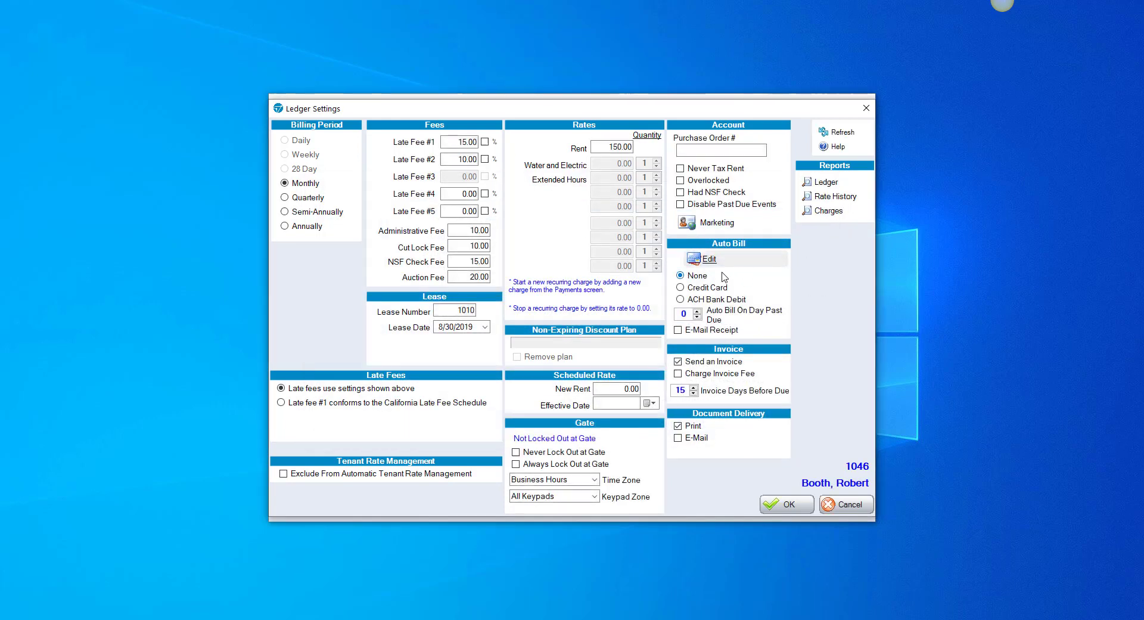
pyautogui.click(721, 265)
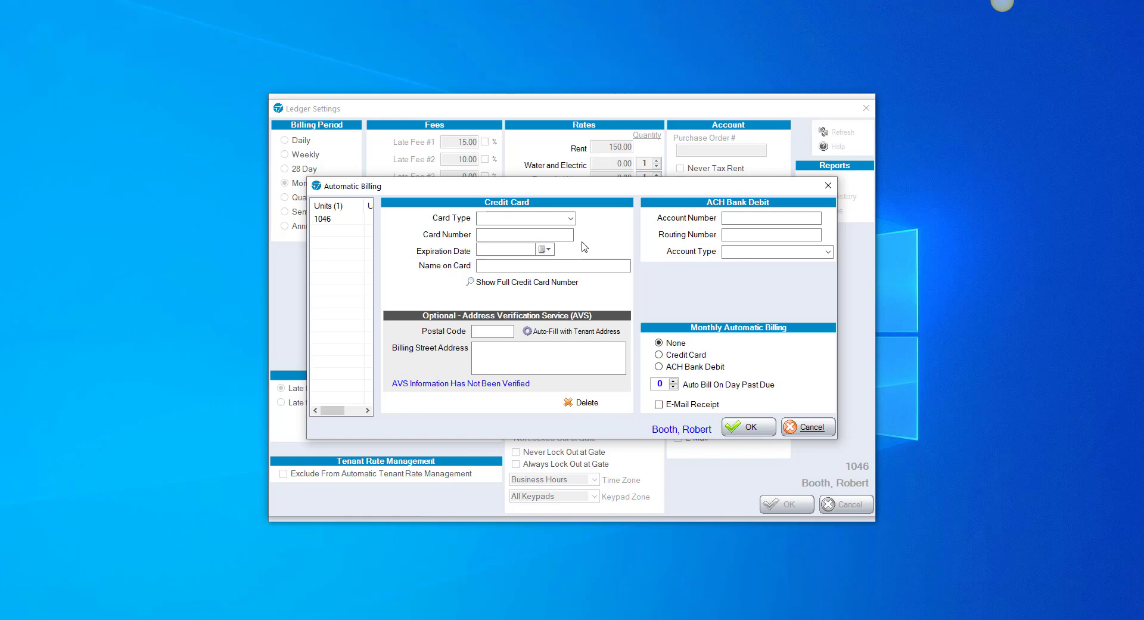
pyautogui.click(679, 356)
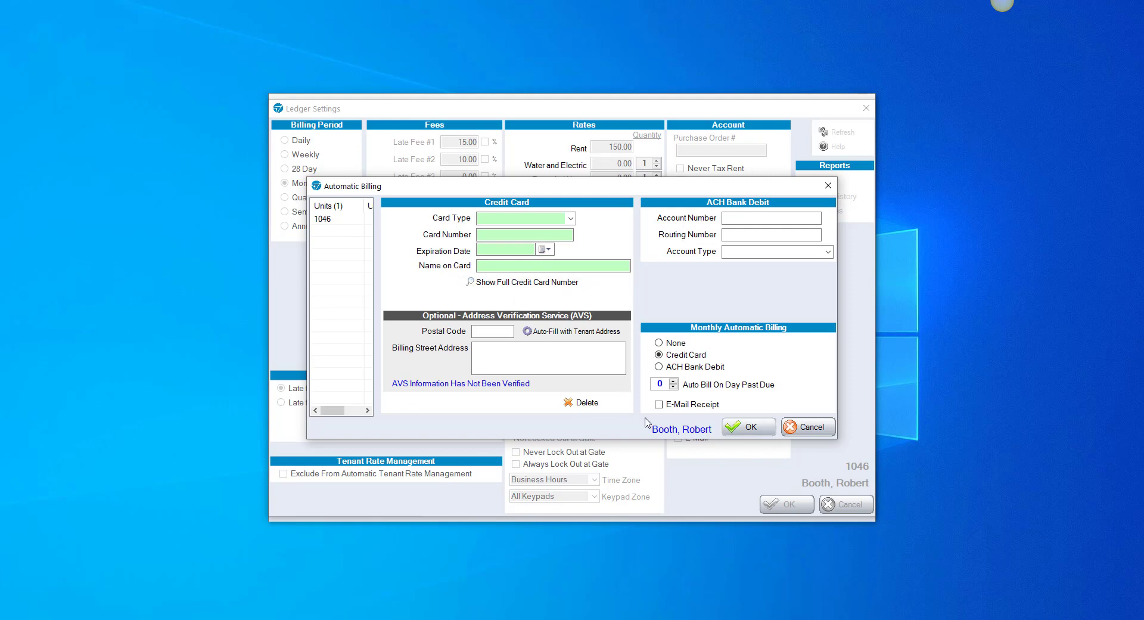
pyautogui.click(673, 382)
pyautogui.click(813, 428)
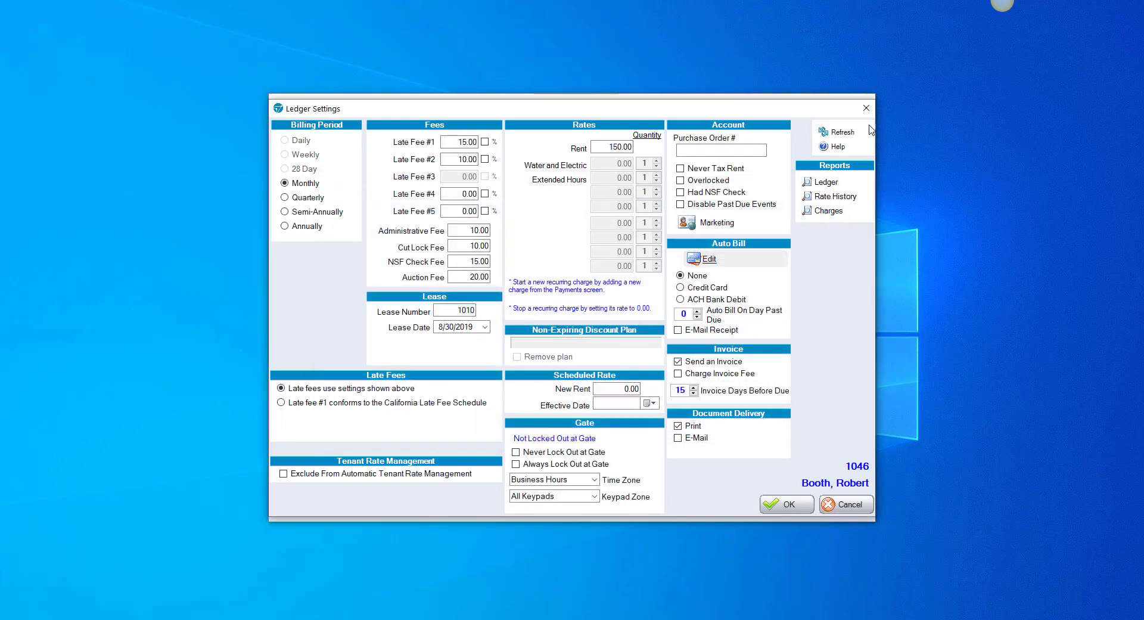
# Close Ledger Settings, load the myHub login page, and log in with the account password.
pyautogui.click(867, 107)
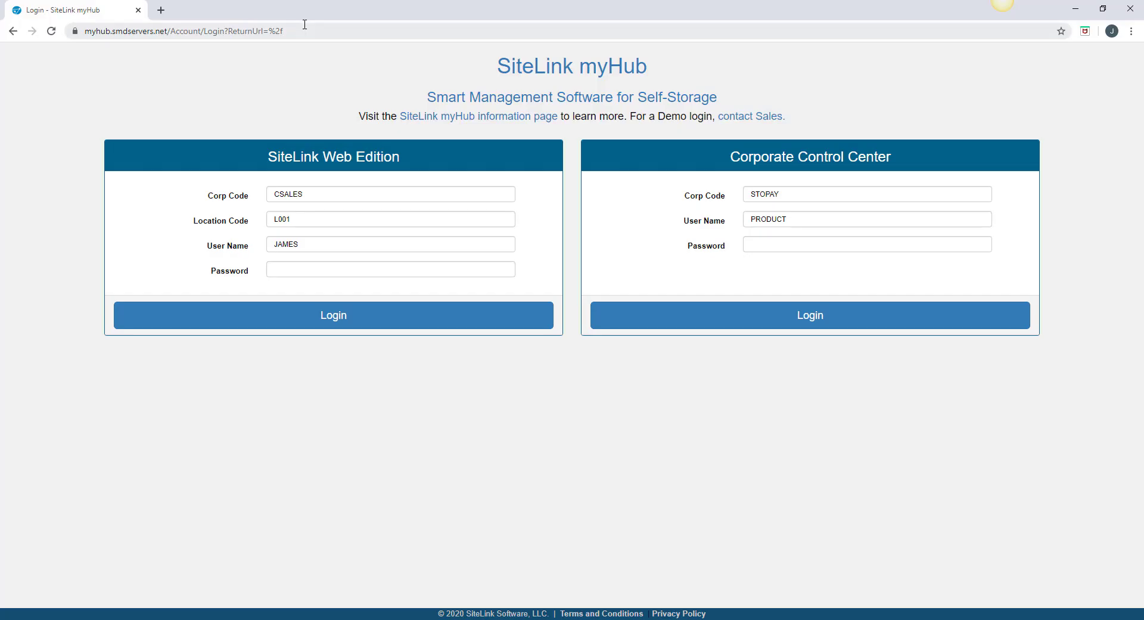
pyautogui.write('myhub.sitelink.com')
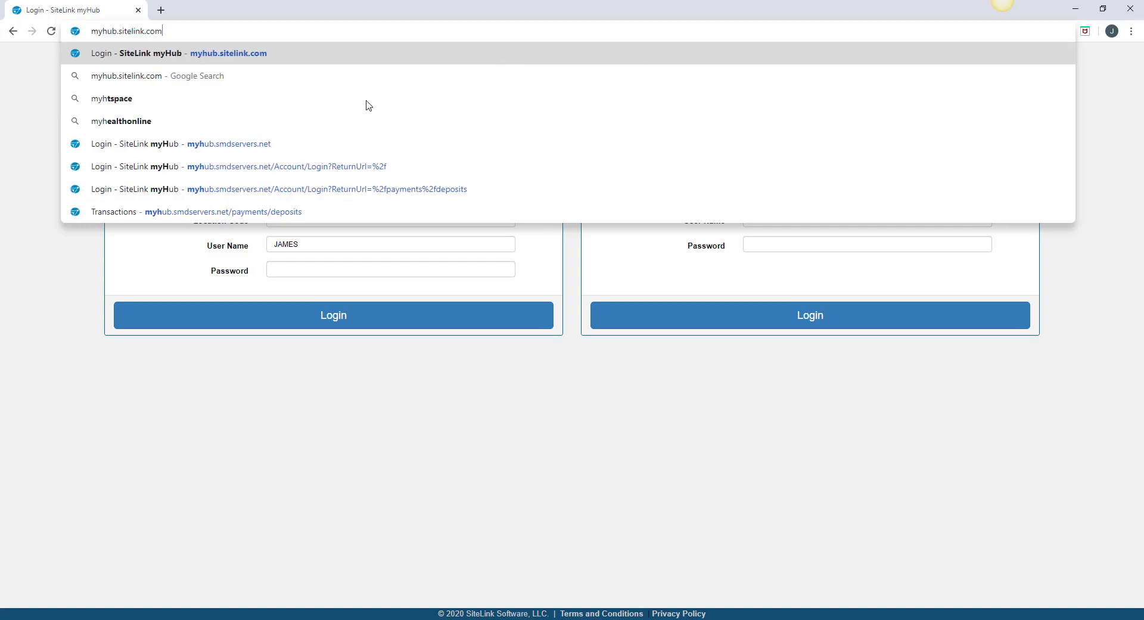
pyautogui.press('Return')
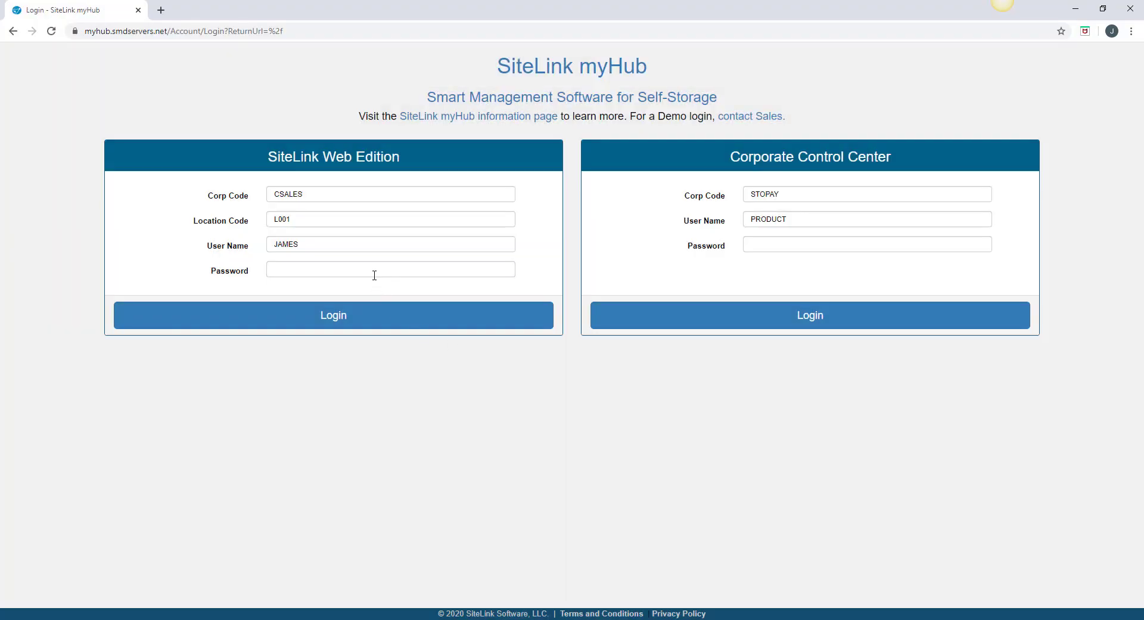
pyautogui.click(349, 270)
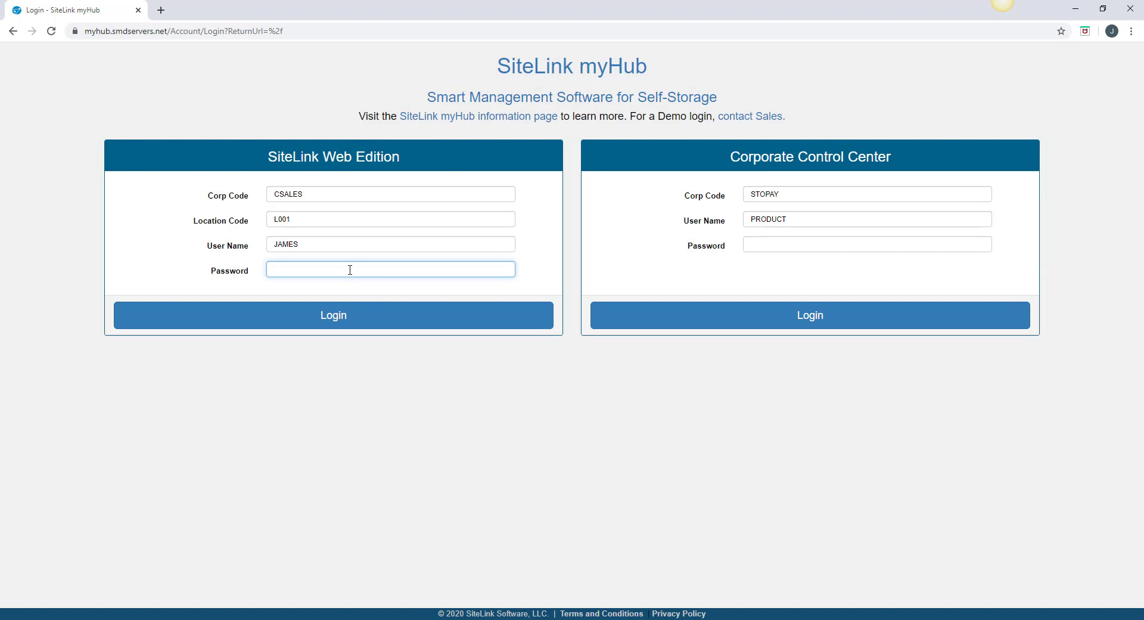
pyautogui.press('Return')
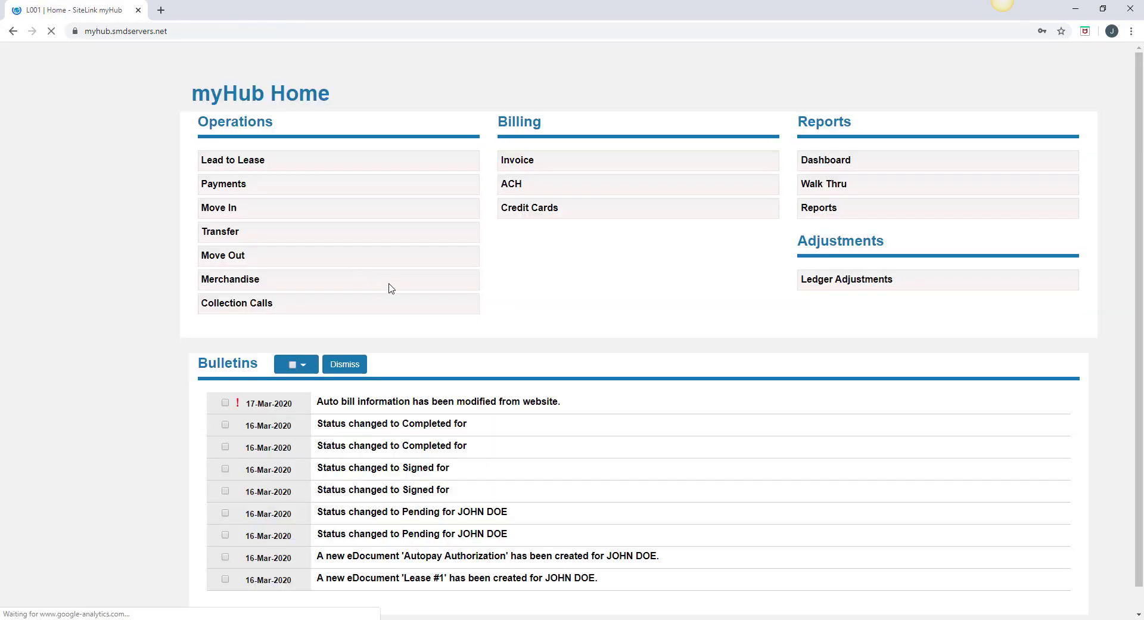
# Open the myHub Payments form for the tenant in units 133 and 143, showing 2078.33 due.
pyautogui.click(241, 186)
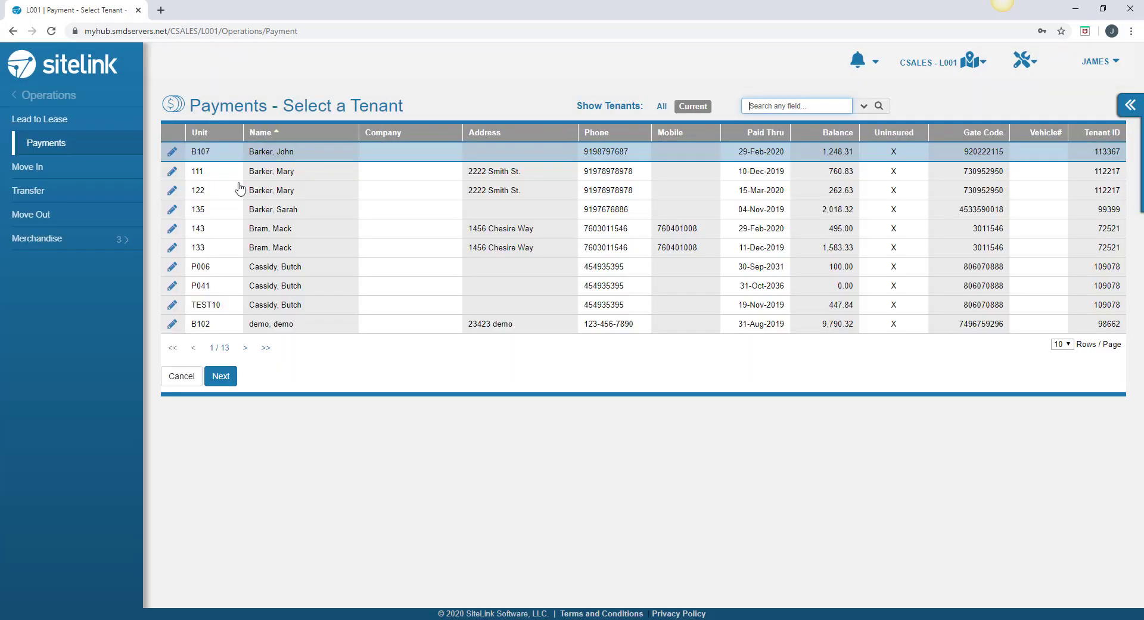
pyautogui.click(268, 231)
pyautogui.click(220, 376)
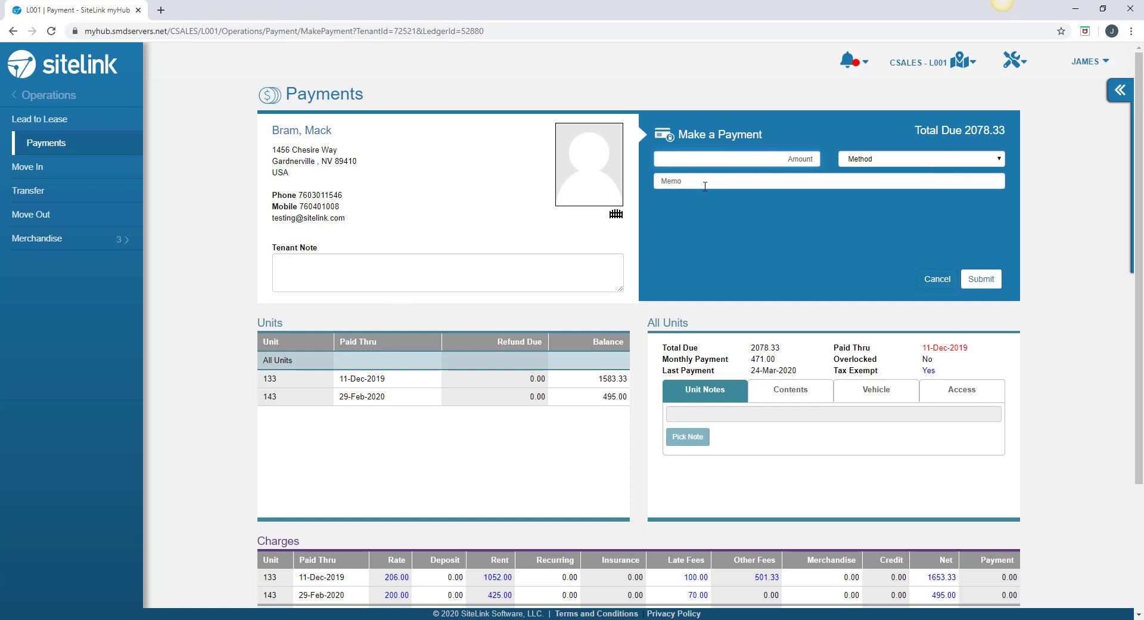
# Enter 100 as the amount, choose Visa as the method, and submit the payment.
pyautogui.write('100')
pyautogui.press('Tab')
pyautogui.click(1003, 160)
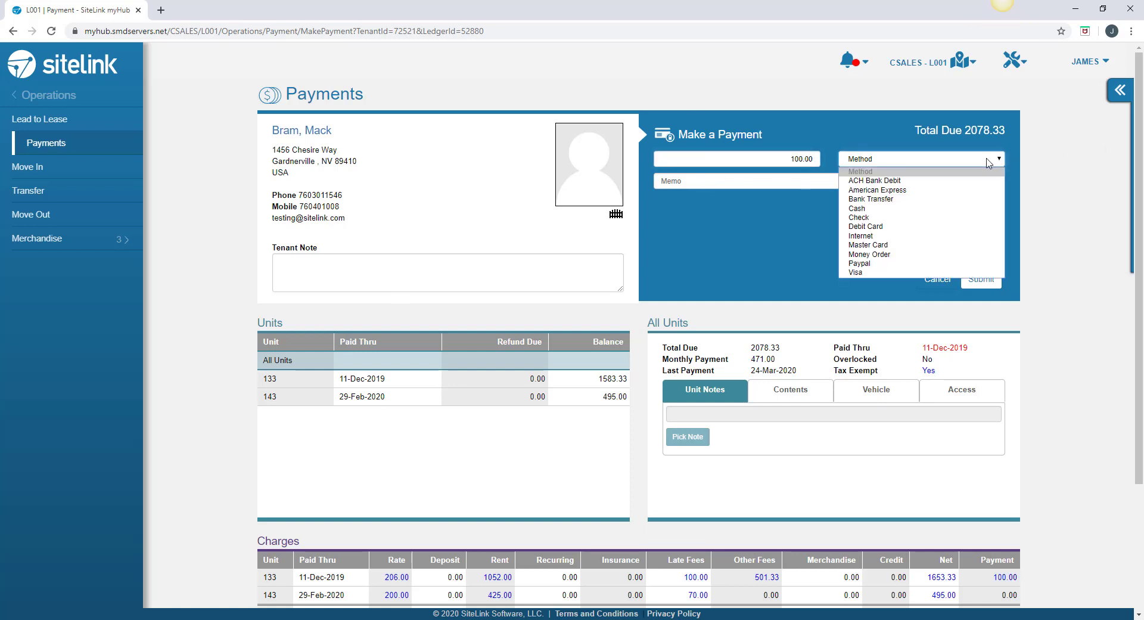
pyautogui.click(900, 275)
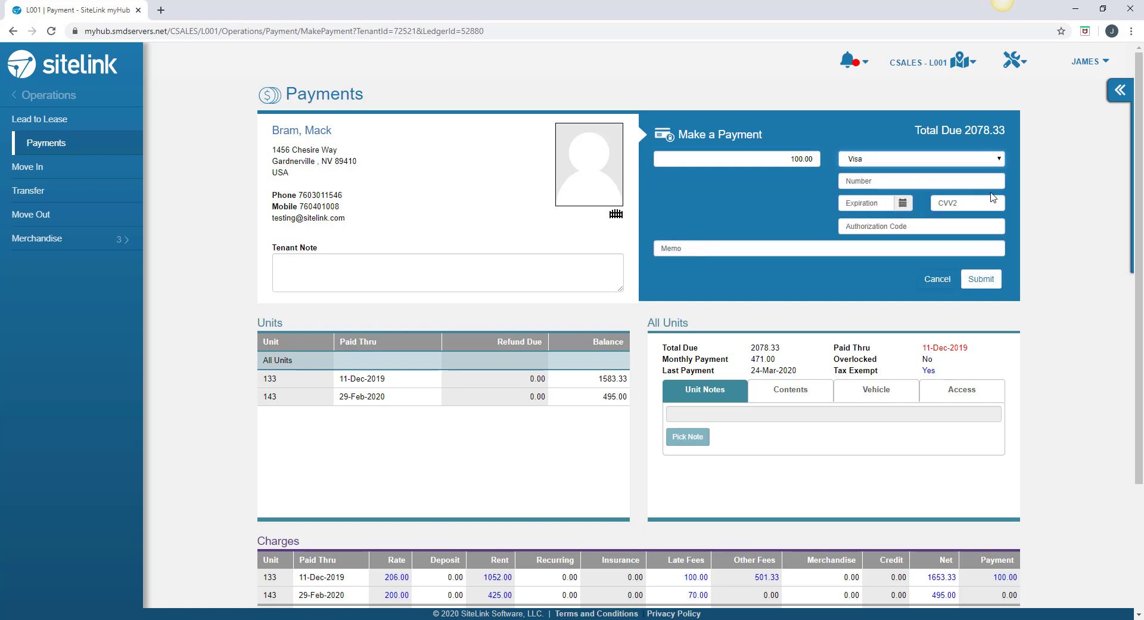
pyautogui.click(992, 276)
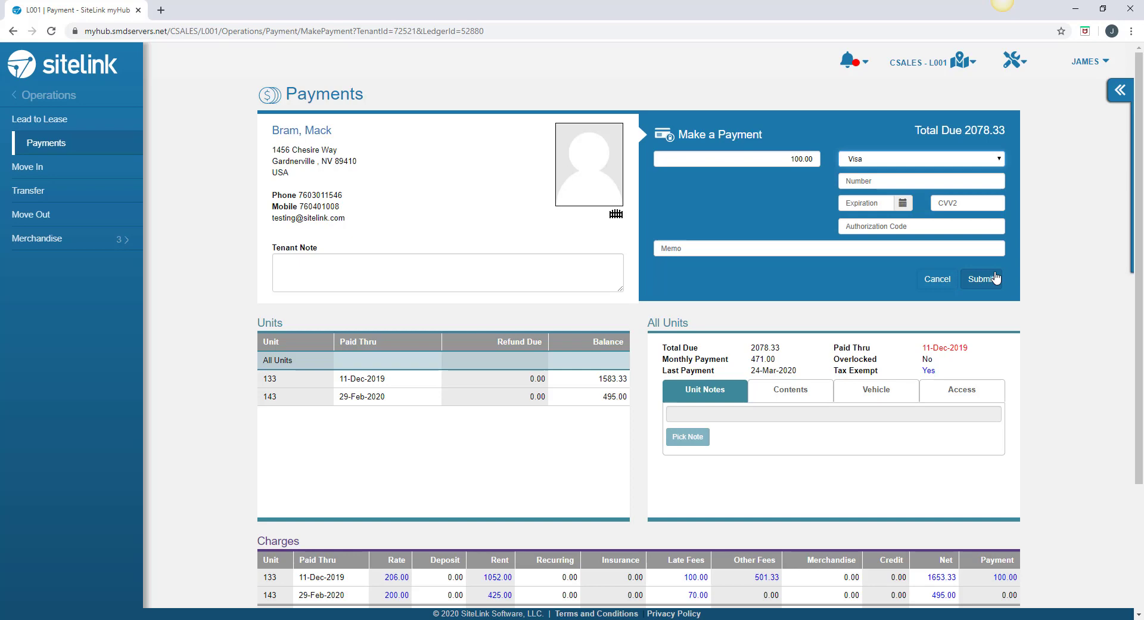